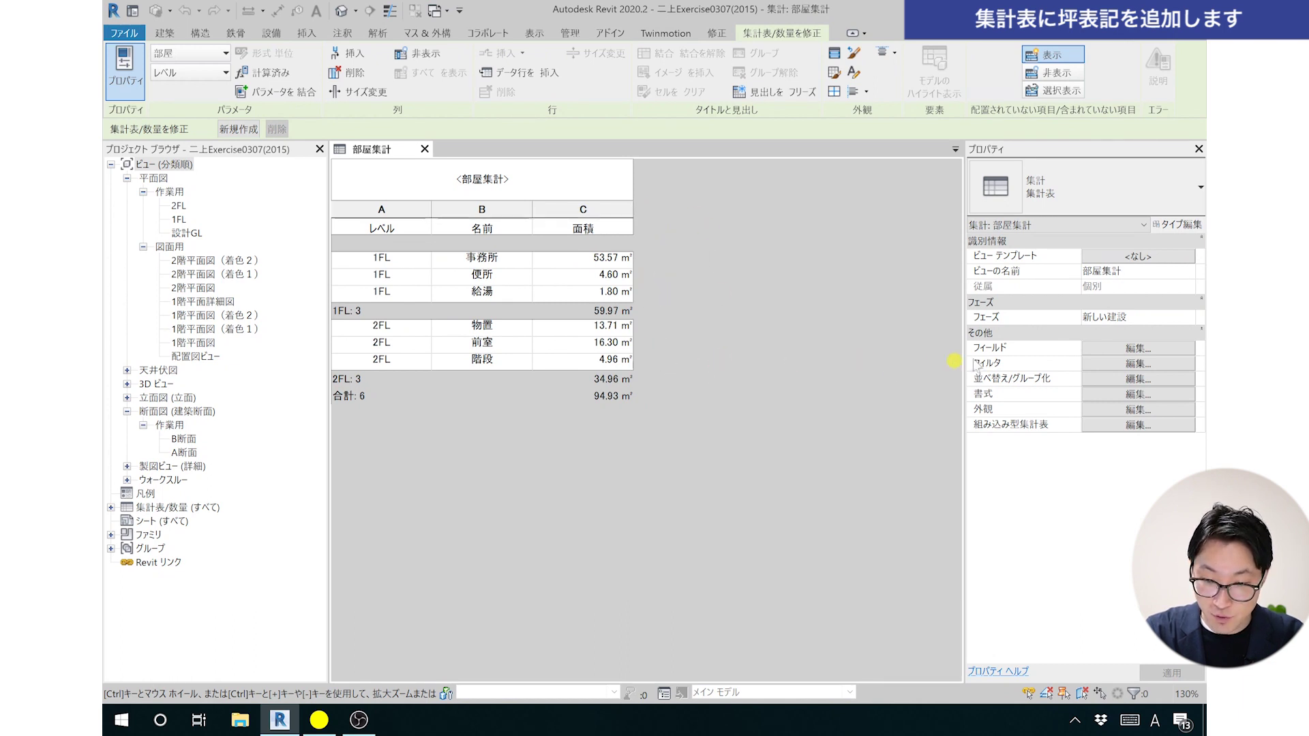
Step: In the schedule's Fields settings, select 面積 and start a new calculated parameter after it
left_click(1137, 349)
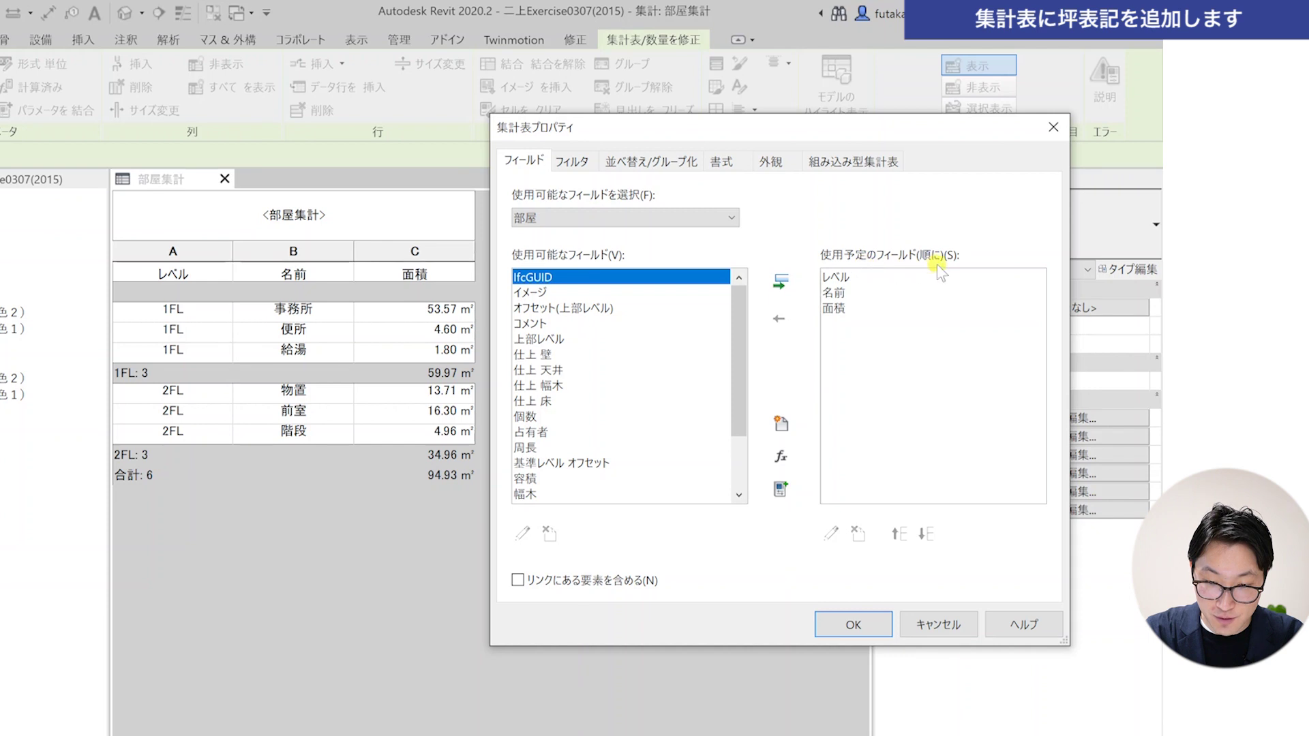
left_click(845, 280)
left_click(835, 308)
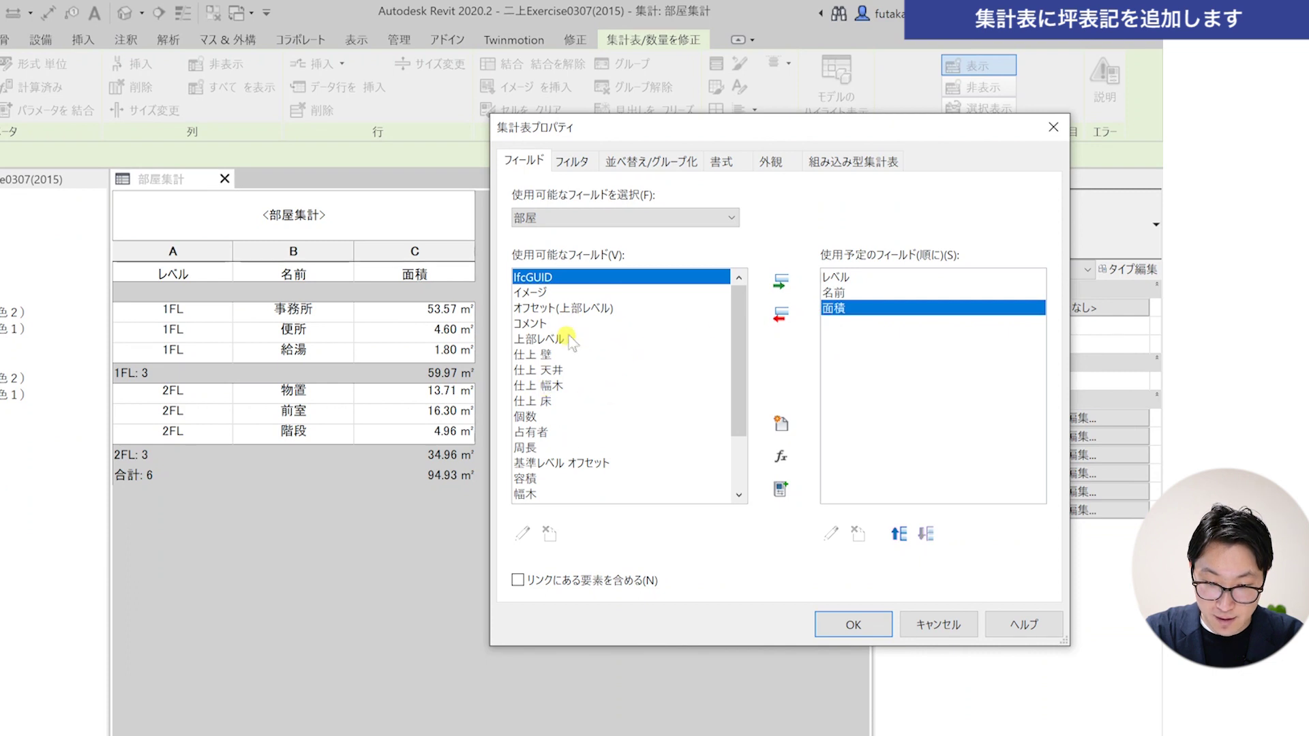
scroll(545, 362, "down", 2)
left_click(544, 369)
left_click(548, 402)
left_click(556, 462)
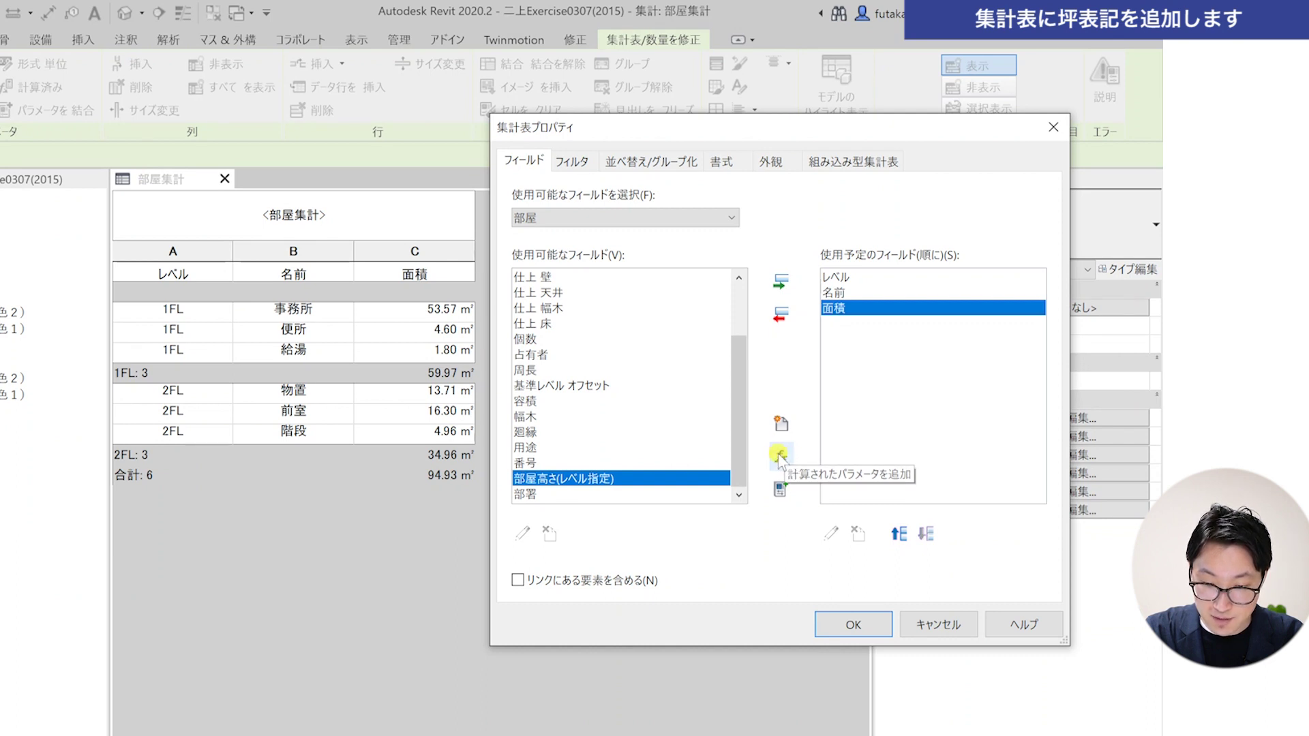
left_click(779, 456)
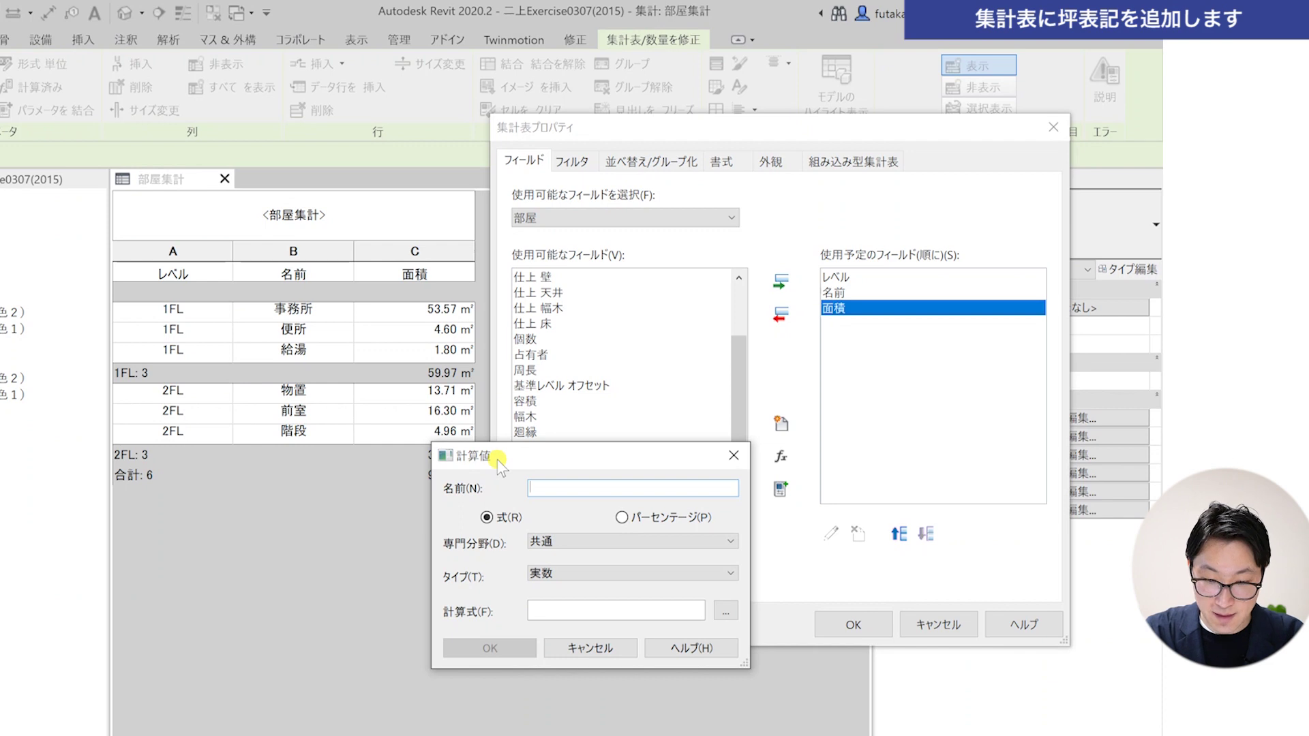
Step: Name the new calculated field 坪 using Japanese input
key("Zenkaku_Hankaku")
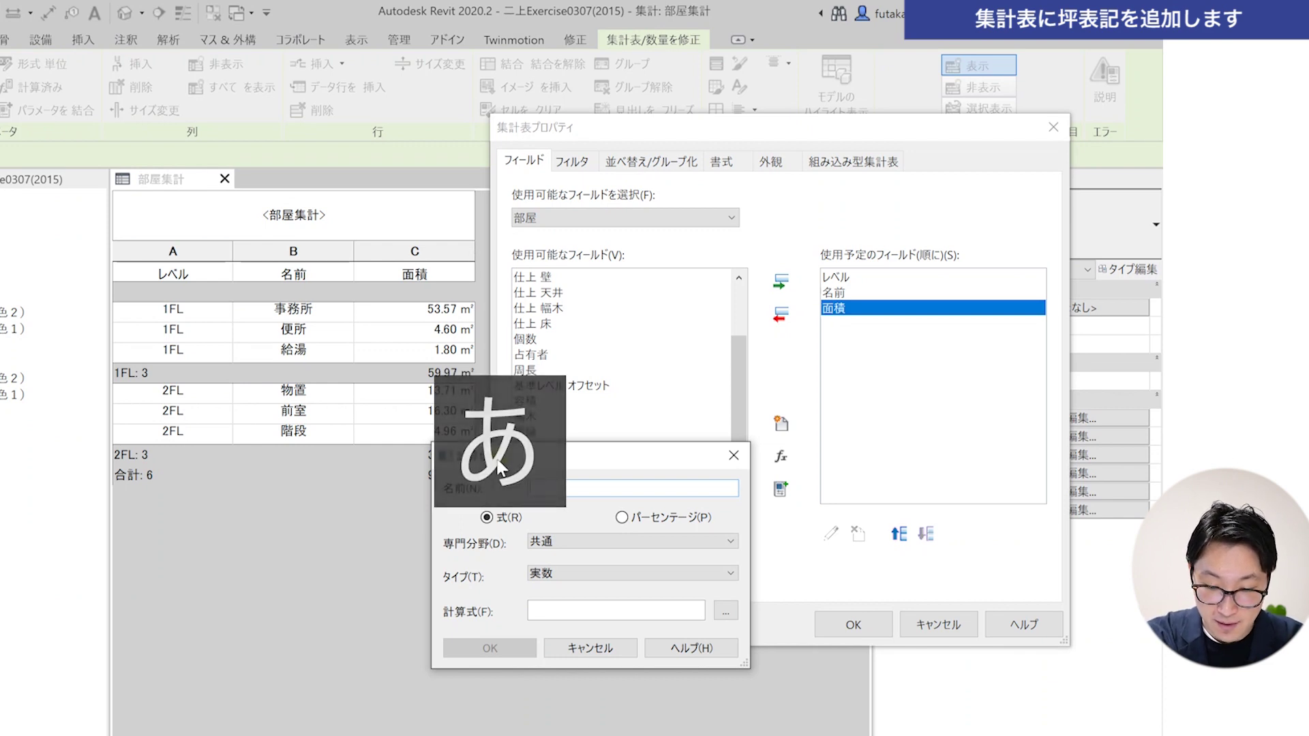
type("つo")
key("space")
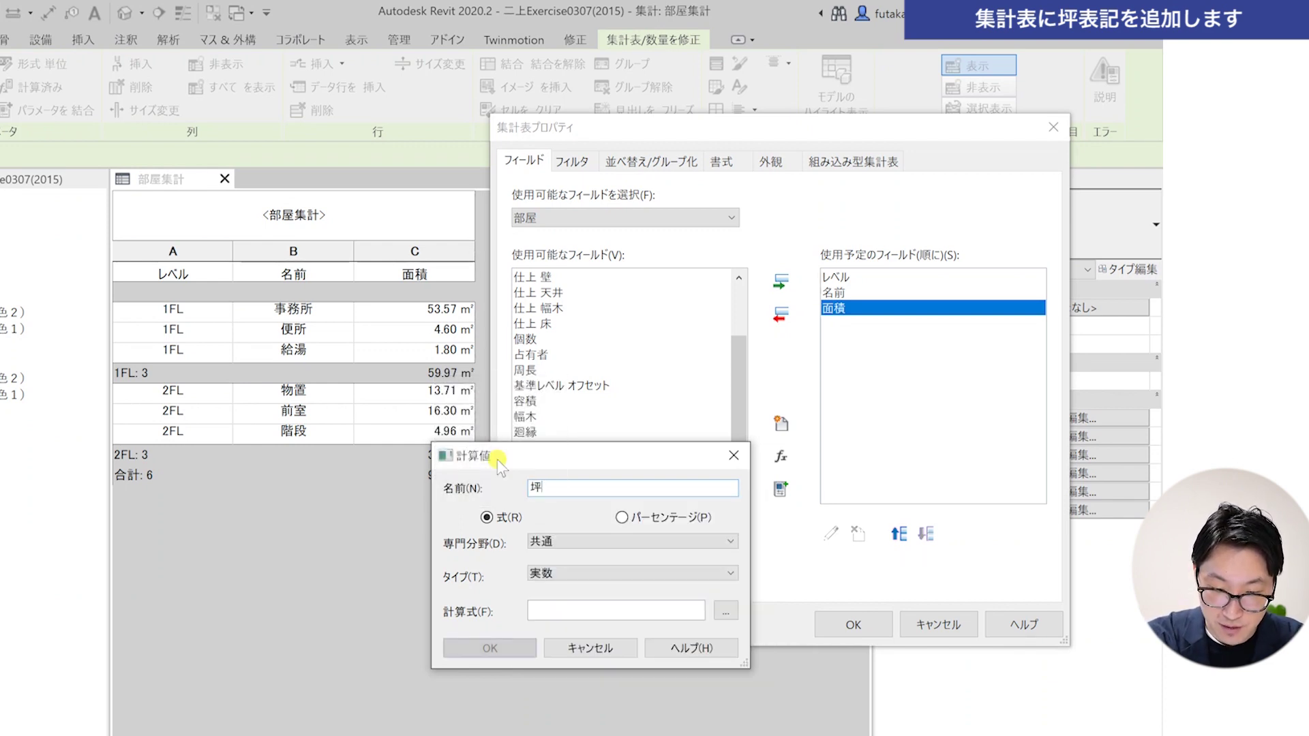
key("Return")
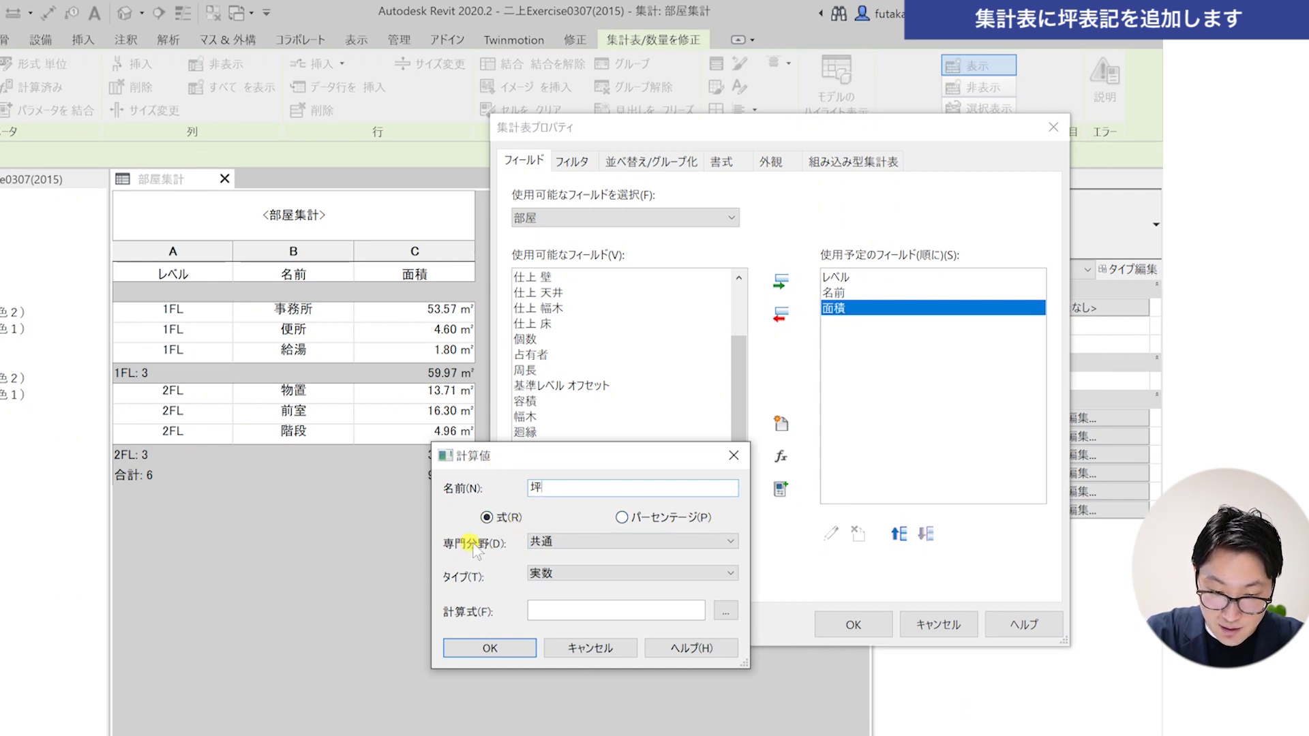
Step: Keep the field's discipline 共通 and set its type to 実数
left_click(643, 541)
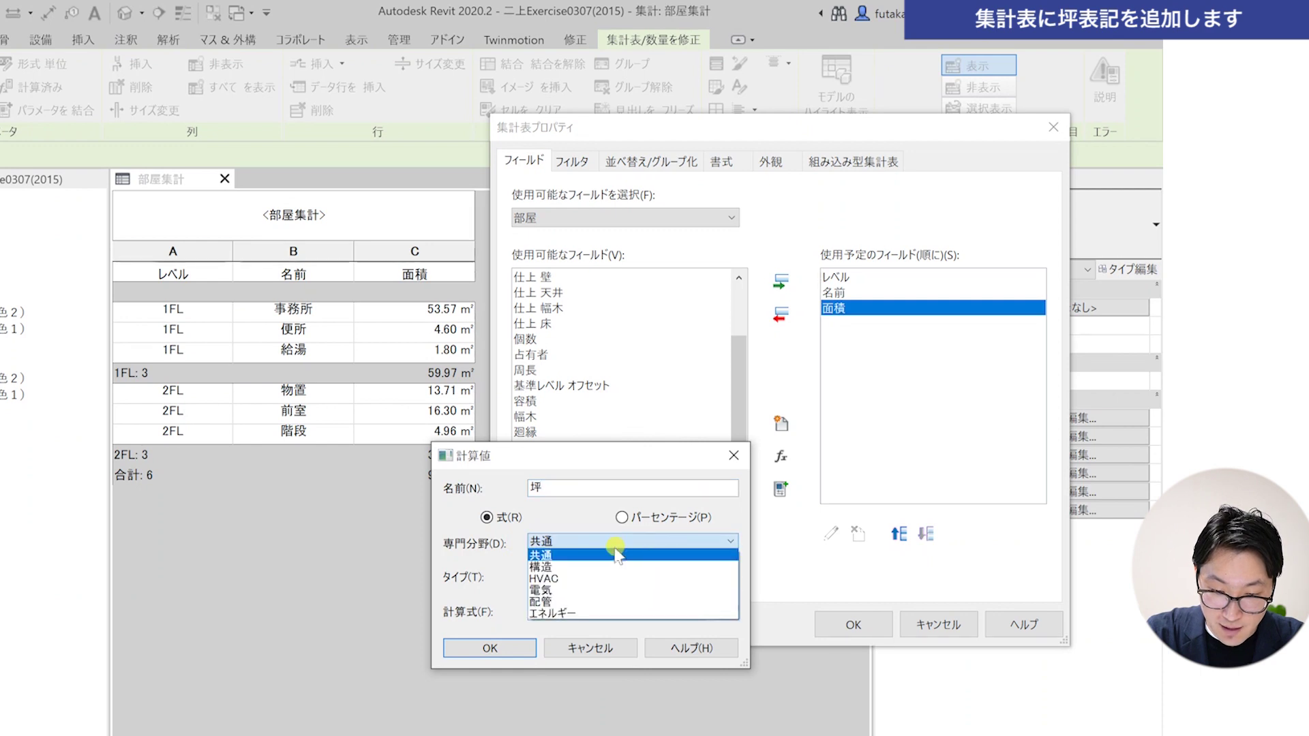
left_click(559, 555)
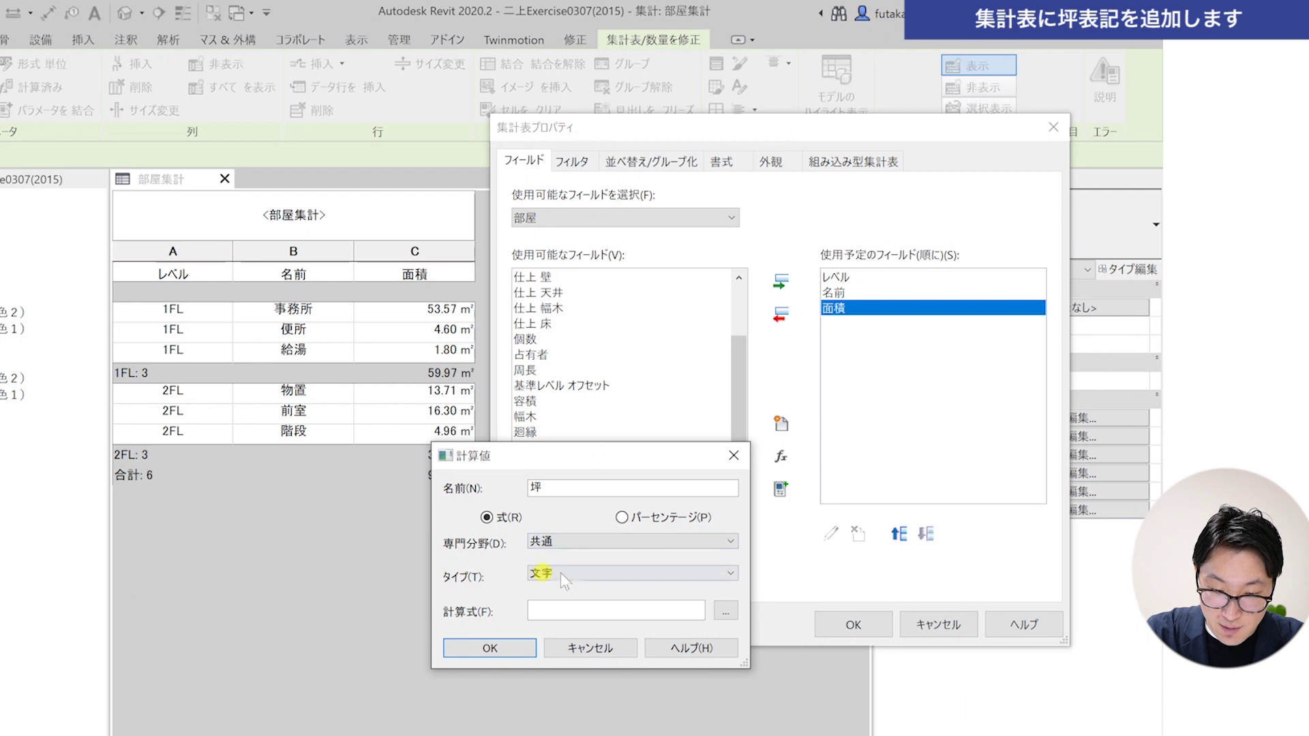
left_click(560, 572)
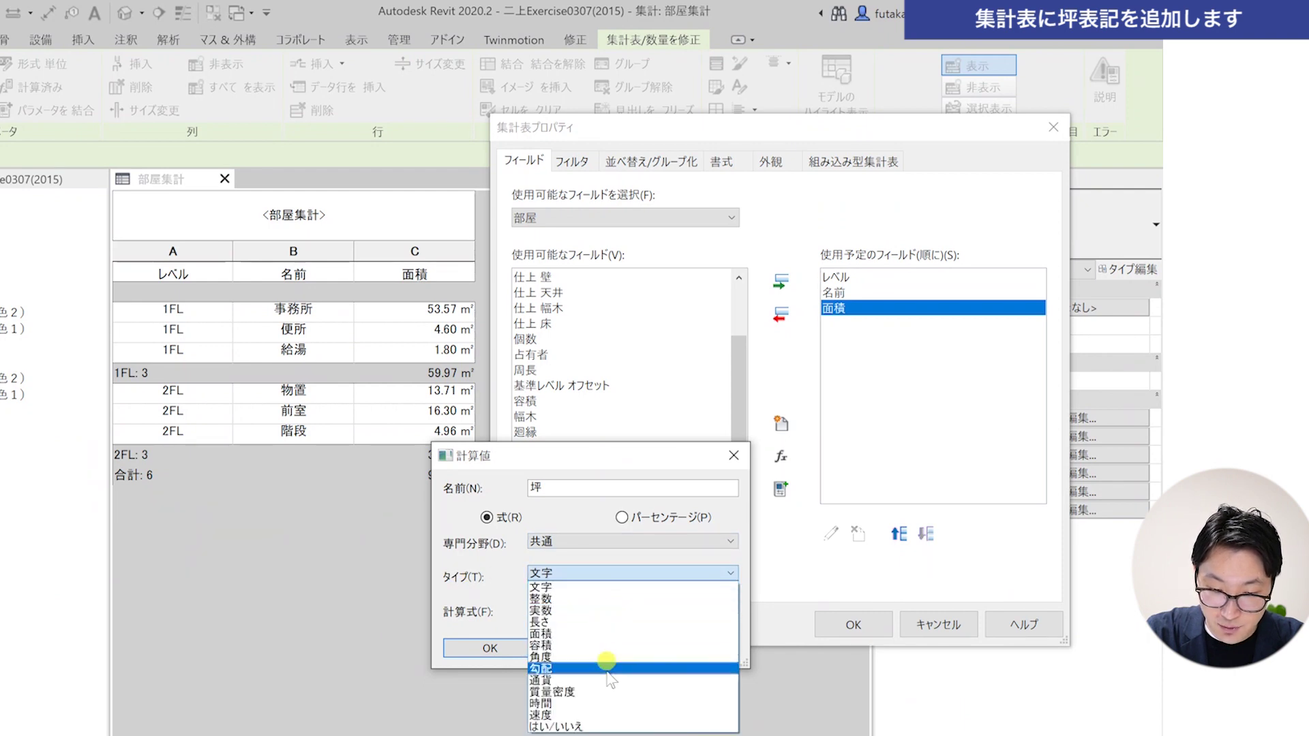
left_click(590, 611)
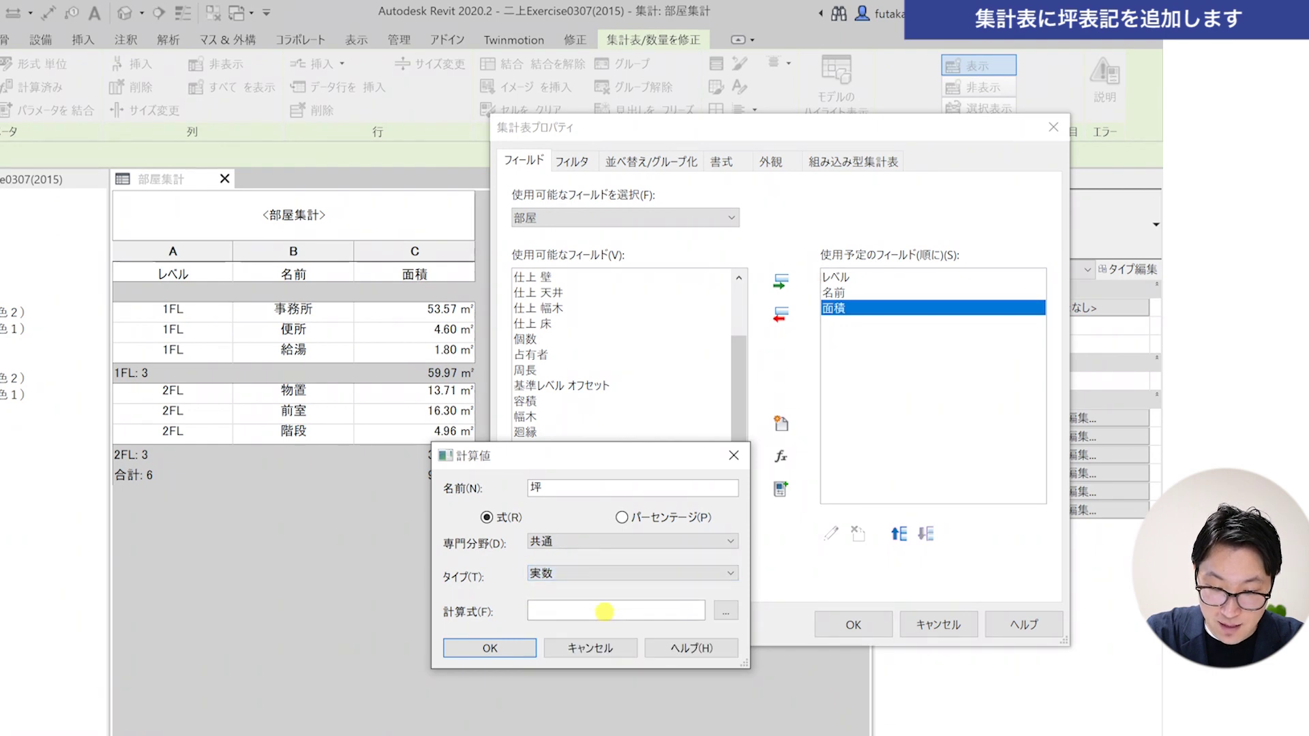
Step: Enter the formula 面積*0.3025/1m^2 for 坪 and confirm the calculated field
left_click(604, 611)
key("Zenkaku_Hankaku")
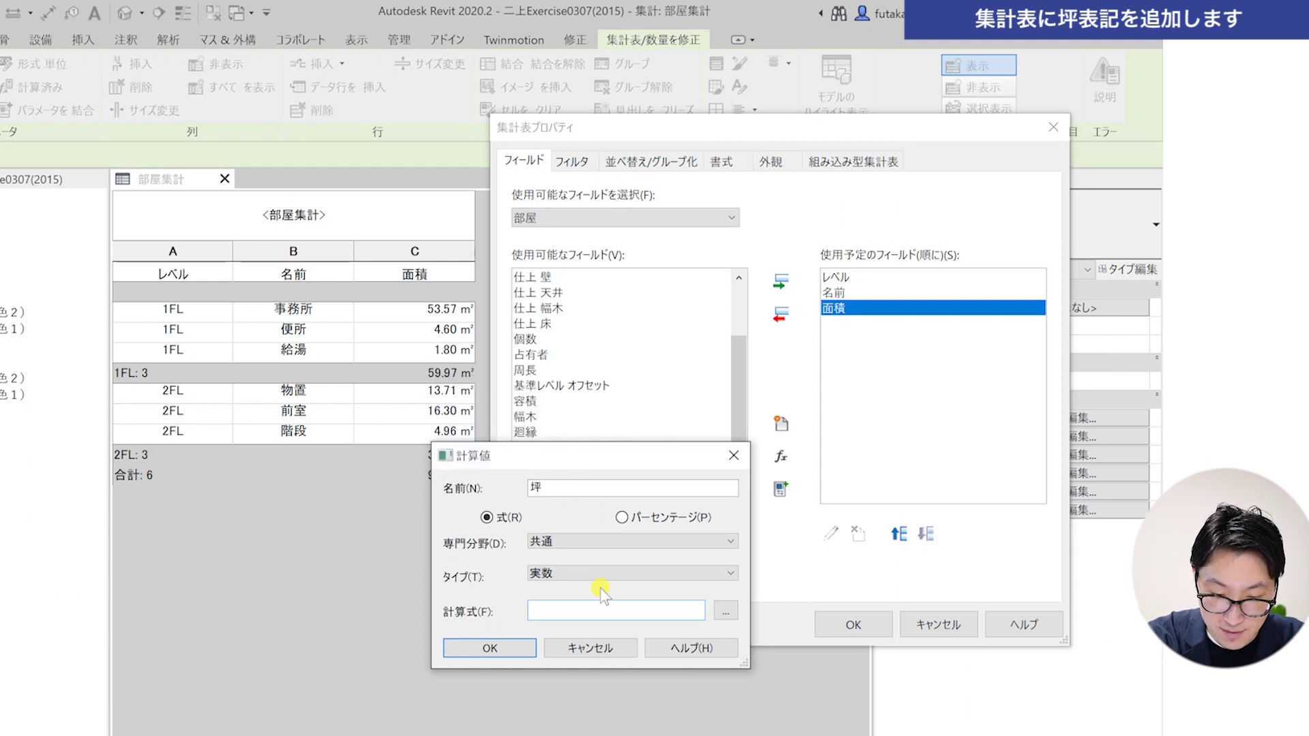
type("mense")
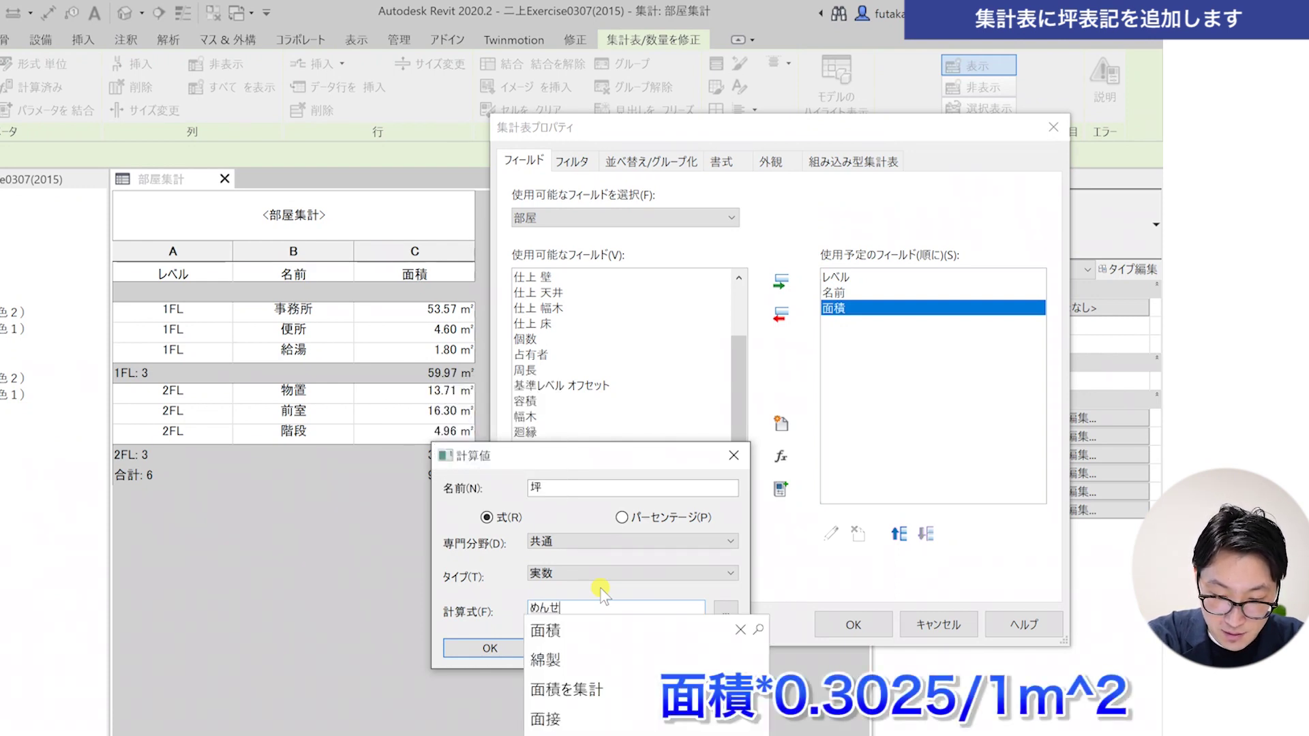
type("ki")
key("space")
key("Return")
key("Zenkaku_Hankaku")
type("*")
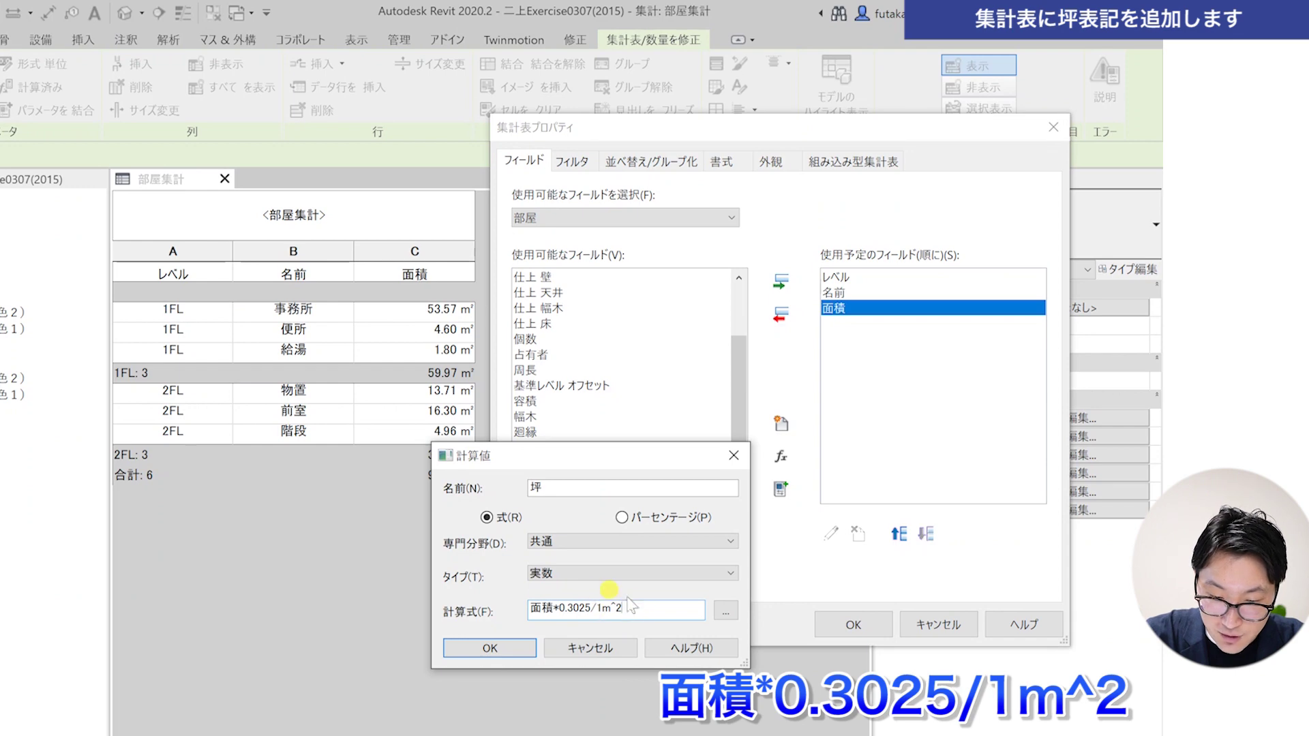
left_click(491, 649)
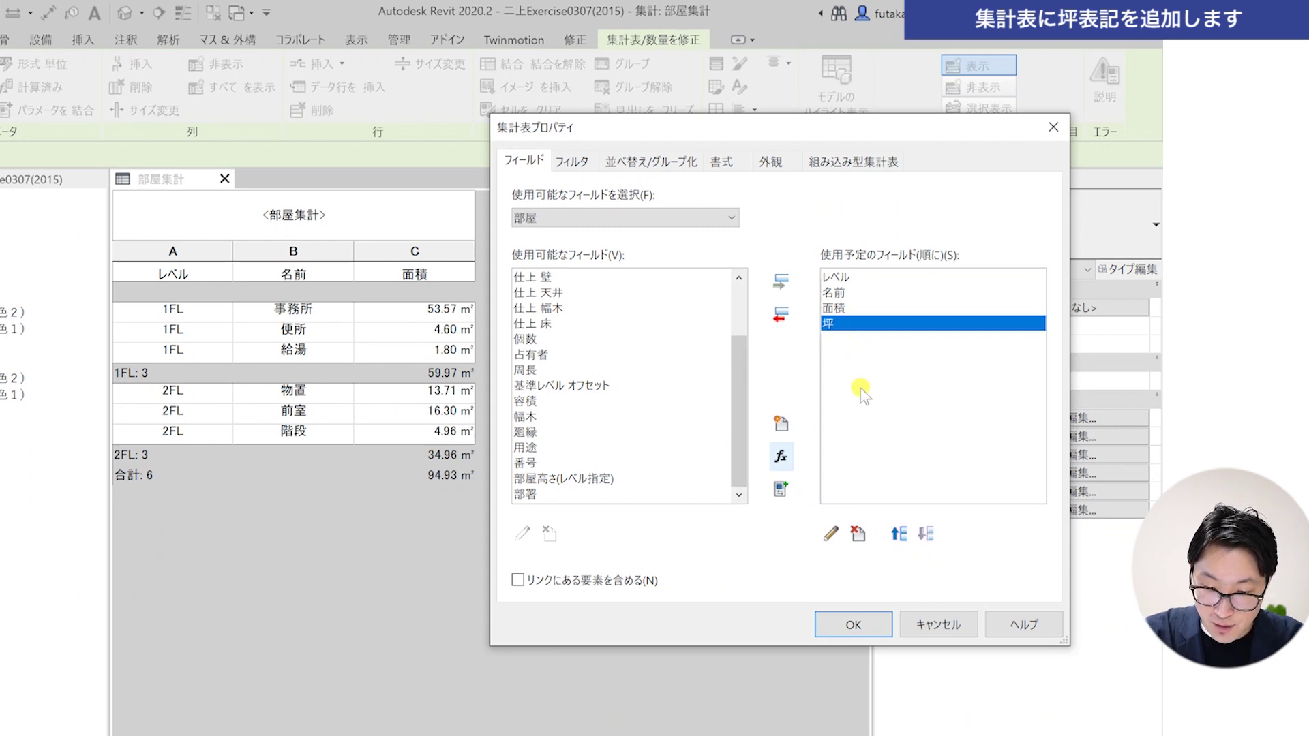
Step: Add 坪 as column D, open the formatting settings, and move them aside
left_click(853, 624)
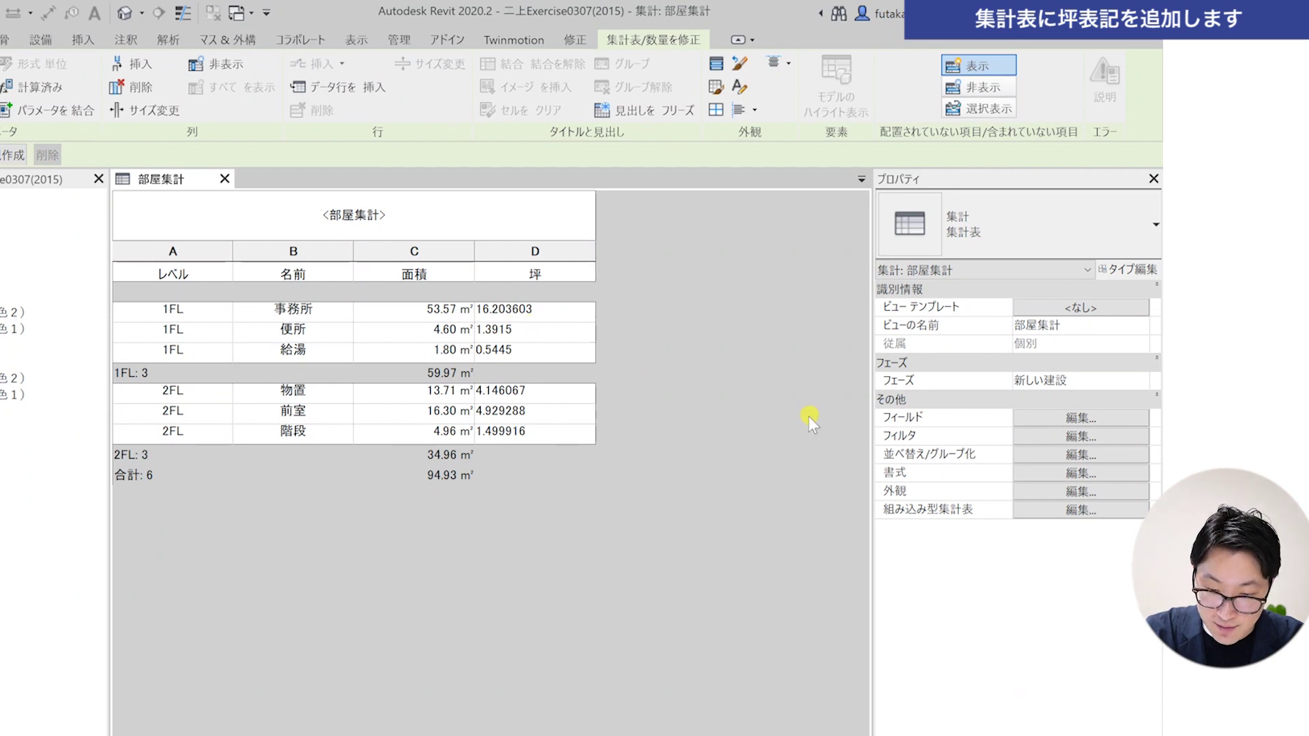
left_click(1069, 473)
mouse_move(689, 136)
left_mouse_down()
mouse_move(809, 148)
mouse_move(796, 144)
left_mouse_up()
Step: Right-align the 坪 field on the Formatting tab
left_click(641, 275)
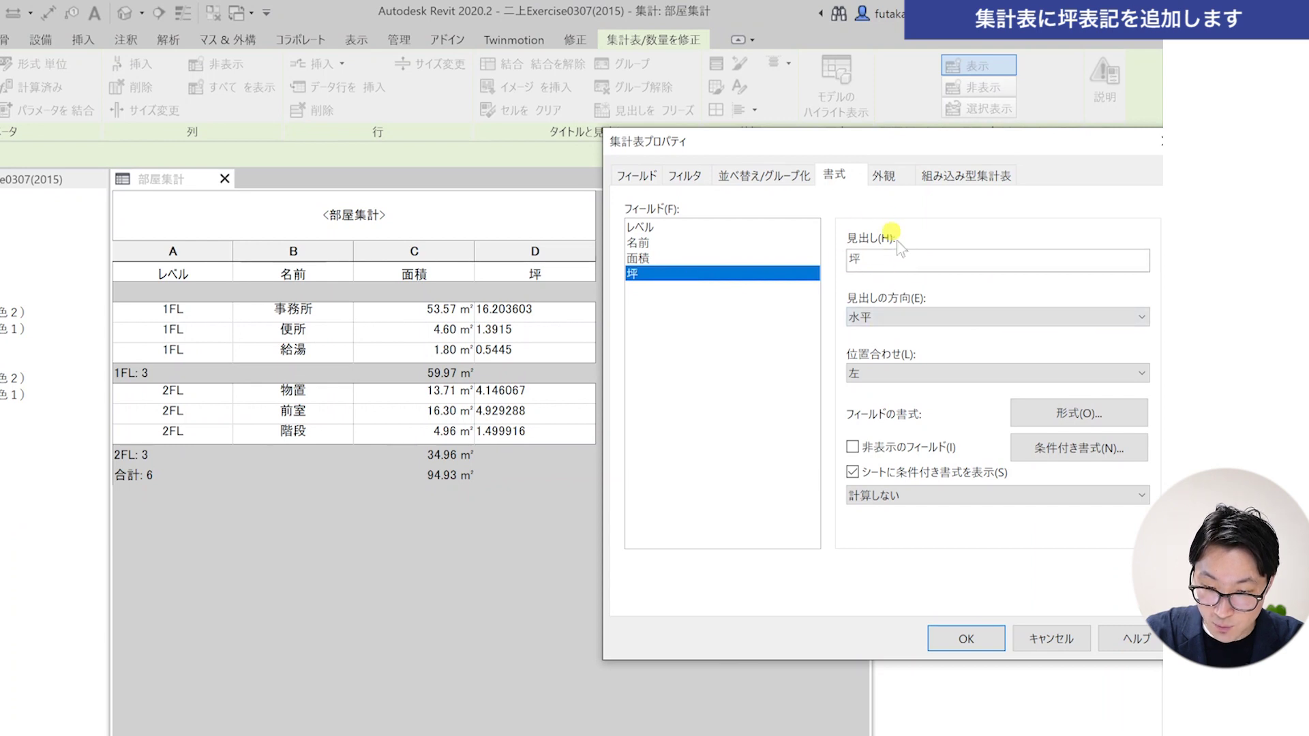
left_click(867, 376)
left_click(864, 423)
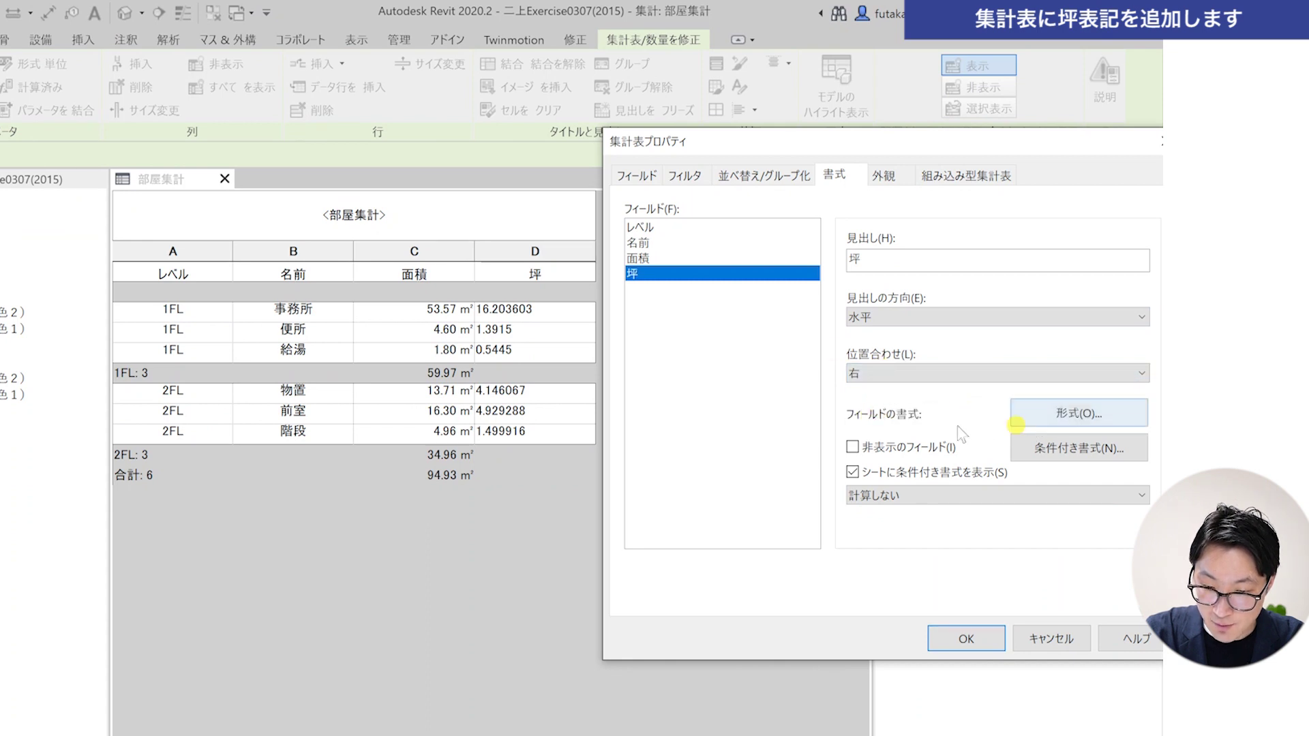
Step: Give 坪 a custom fixed number format with 2 decimal places
left_click(1065, 413)
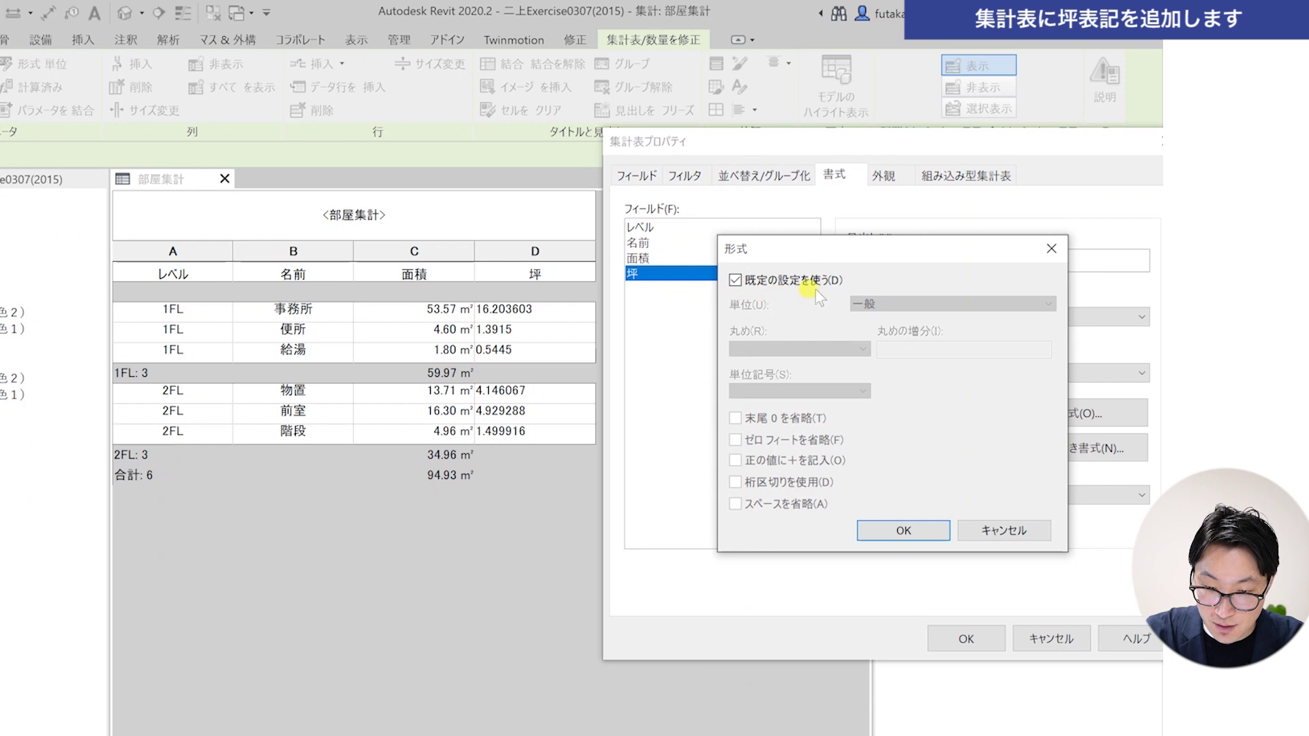
left_click(743, 283)
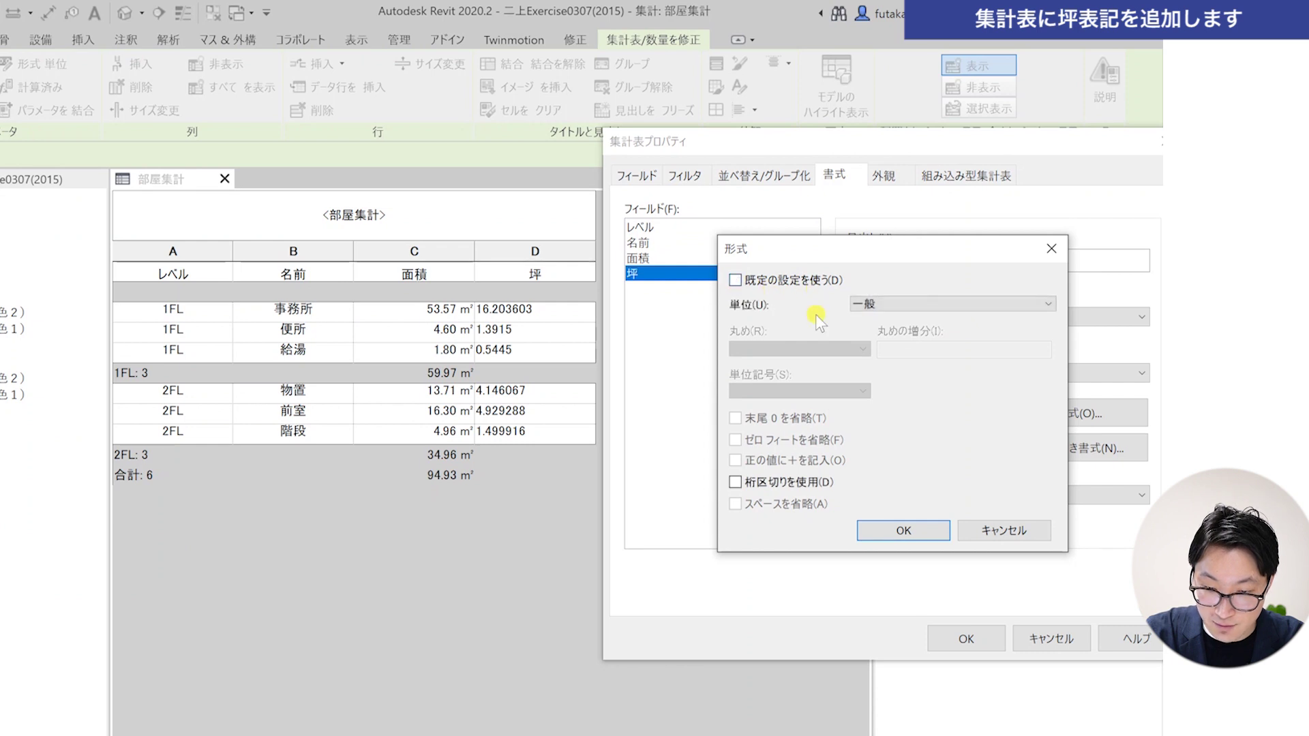
left_click(909, 305)
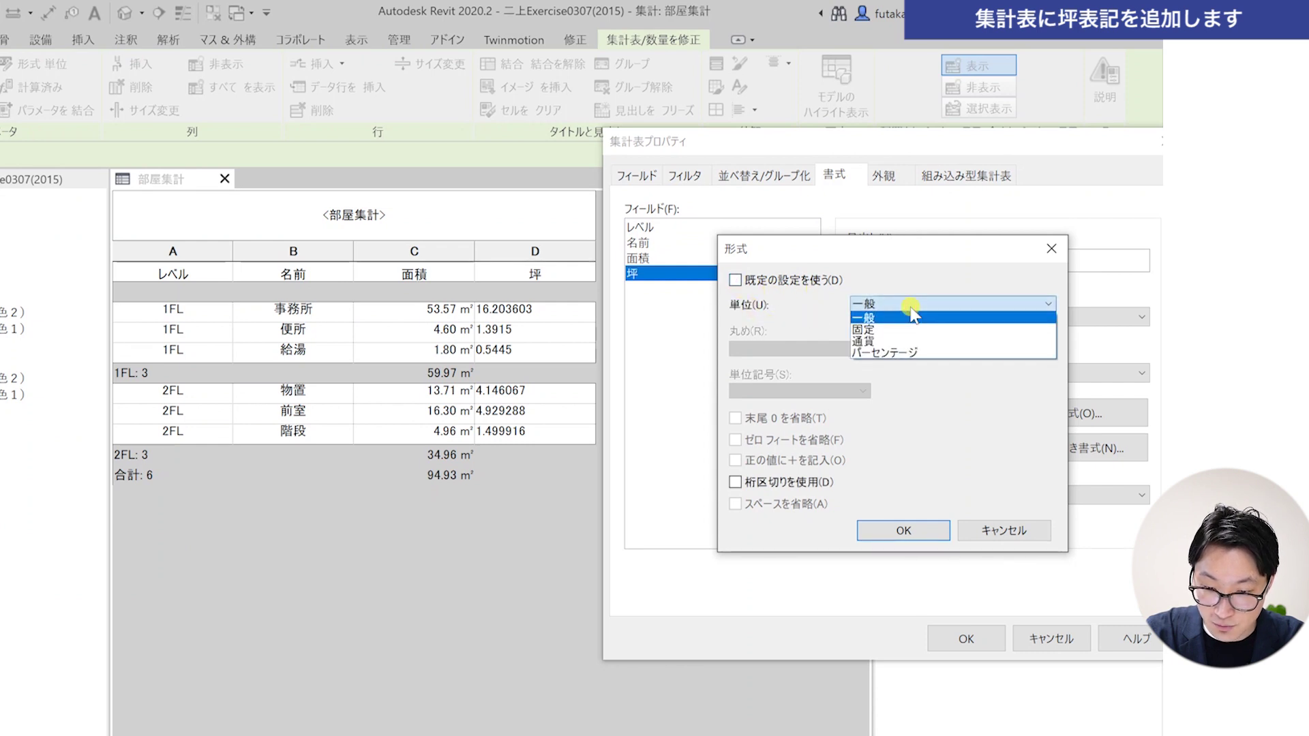
left_click(911, 330)
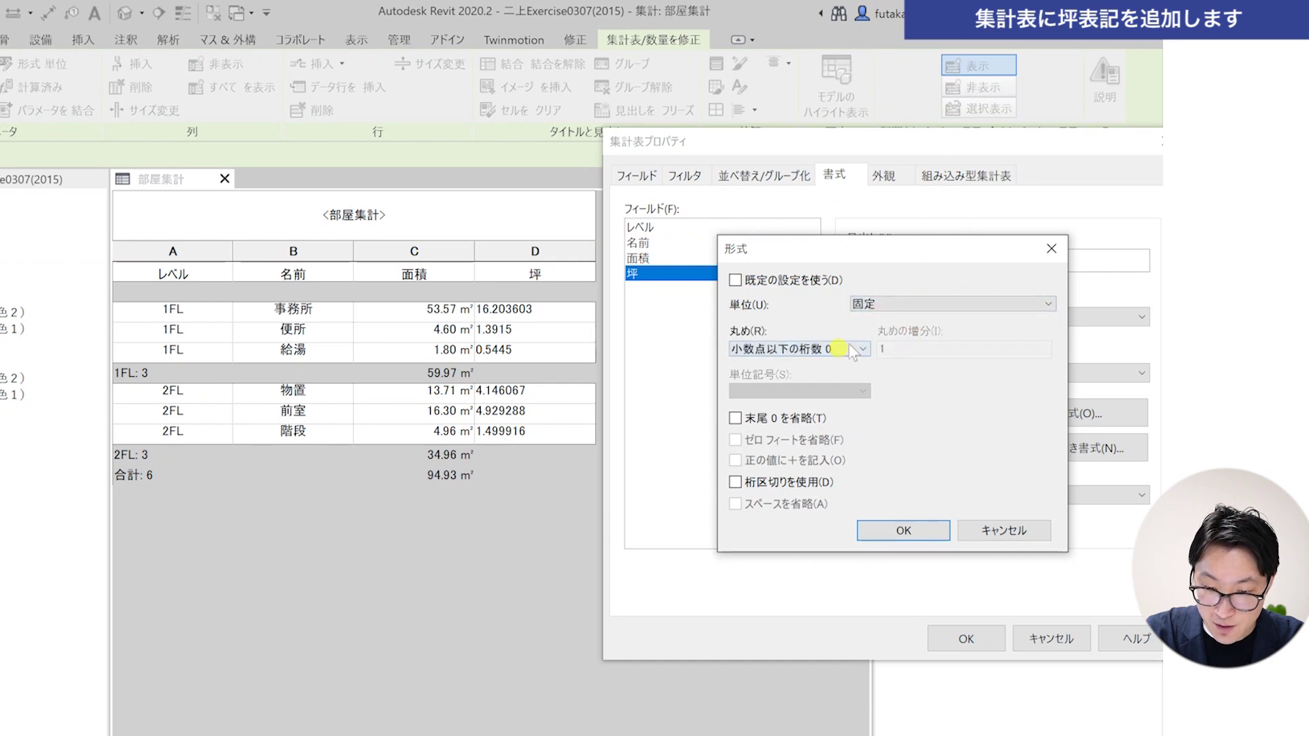
left_click(861, 349)
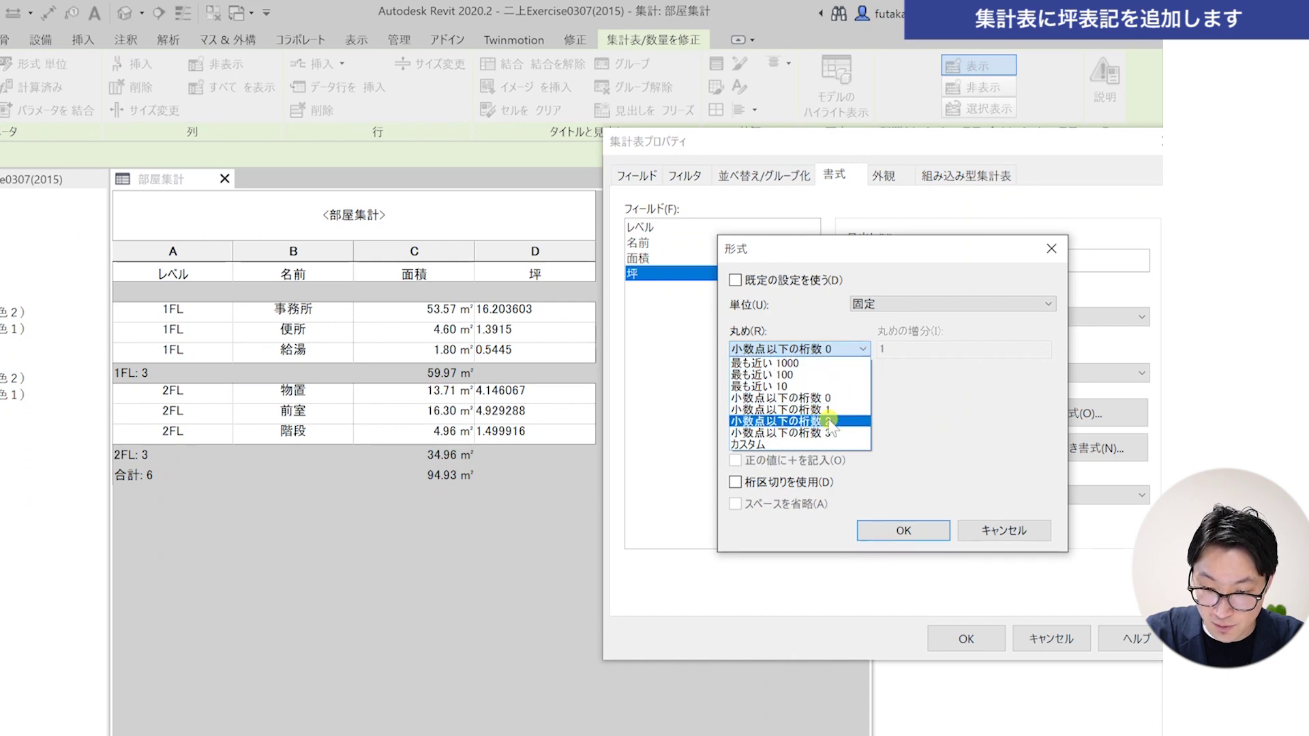
left_click(841, 422)
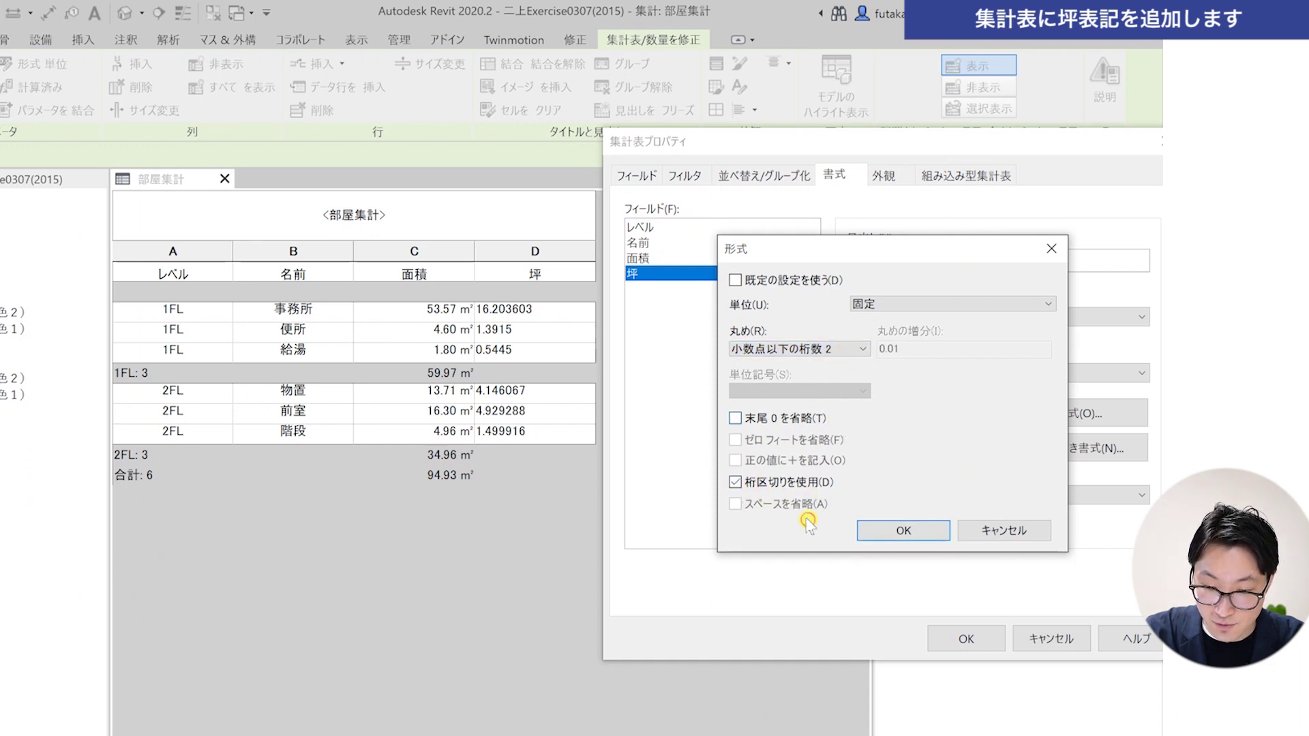
left_click(903, 530)
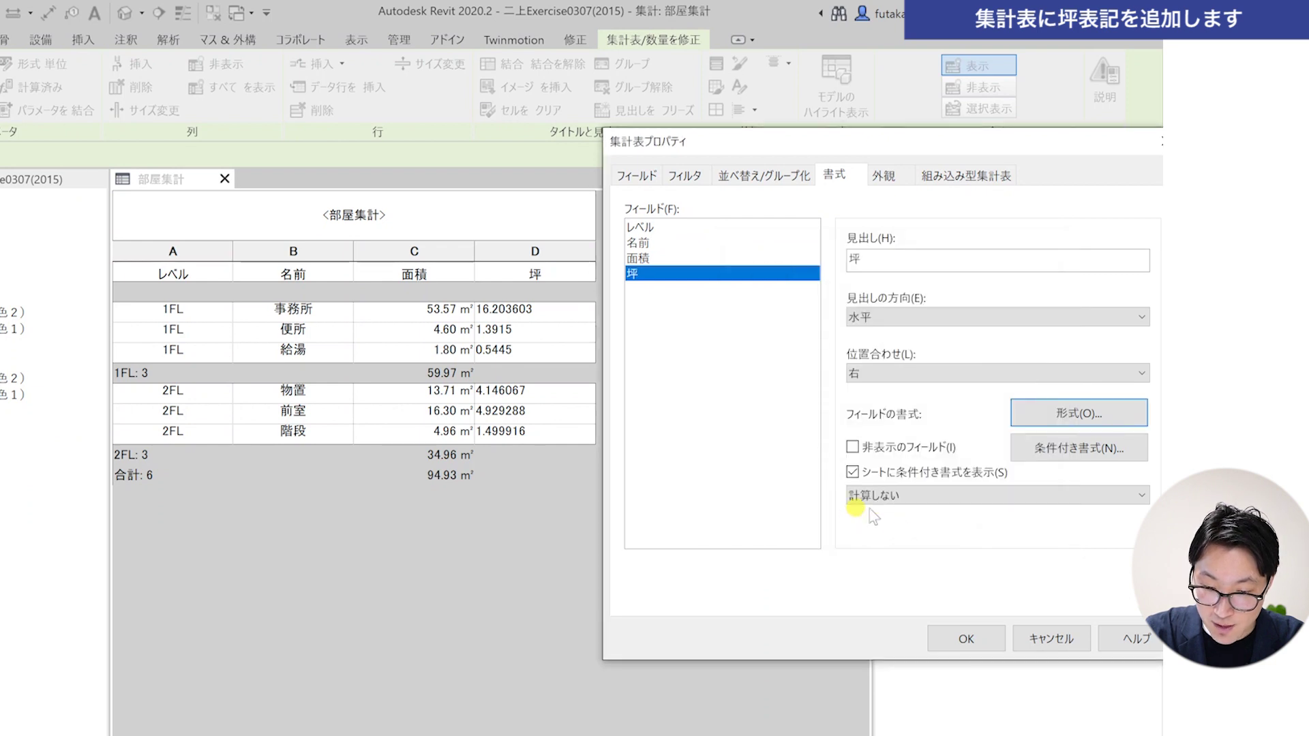
Step: Set 坪 to 合計を計算, apply, and check the 16.20 value and 28.71 total
left_click(941, 497)
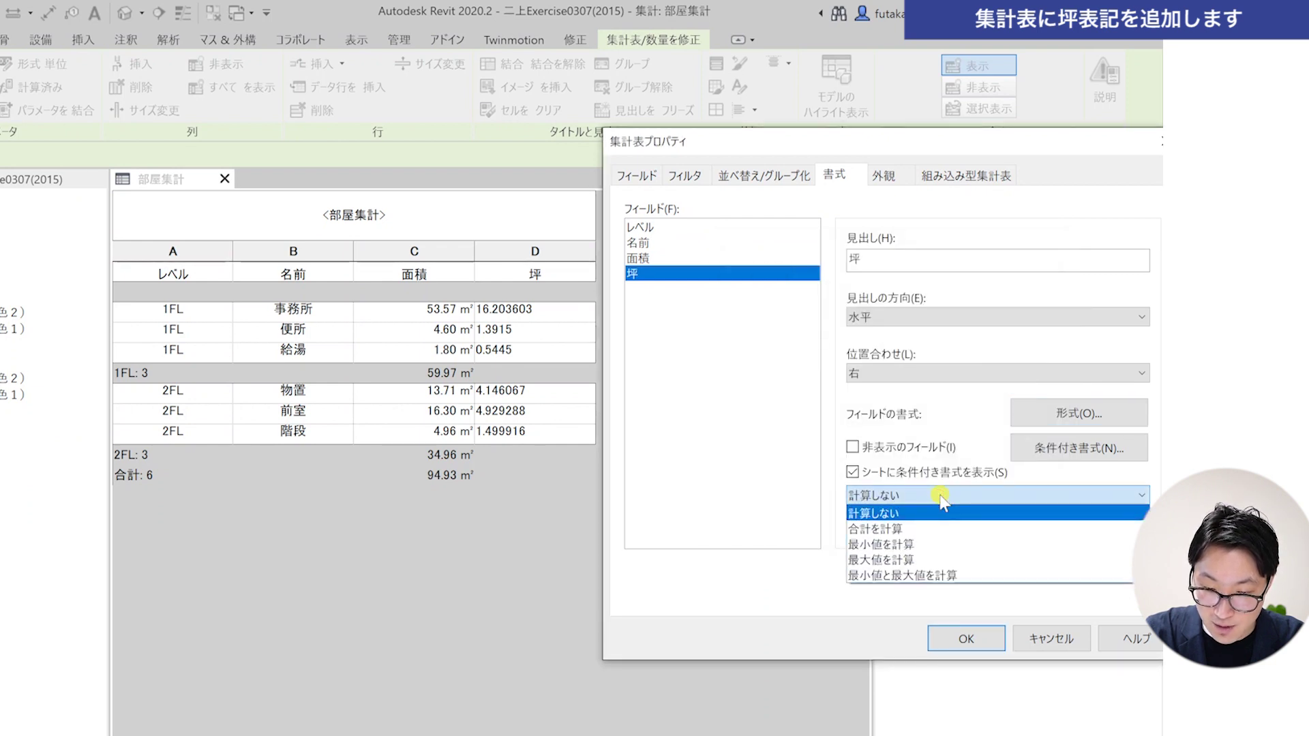
left_click(915, 529)
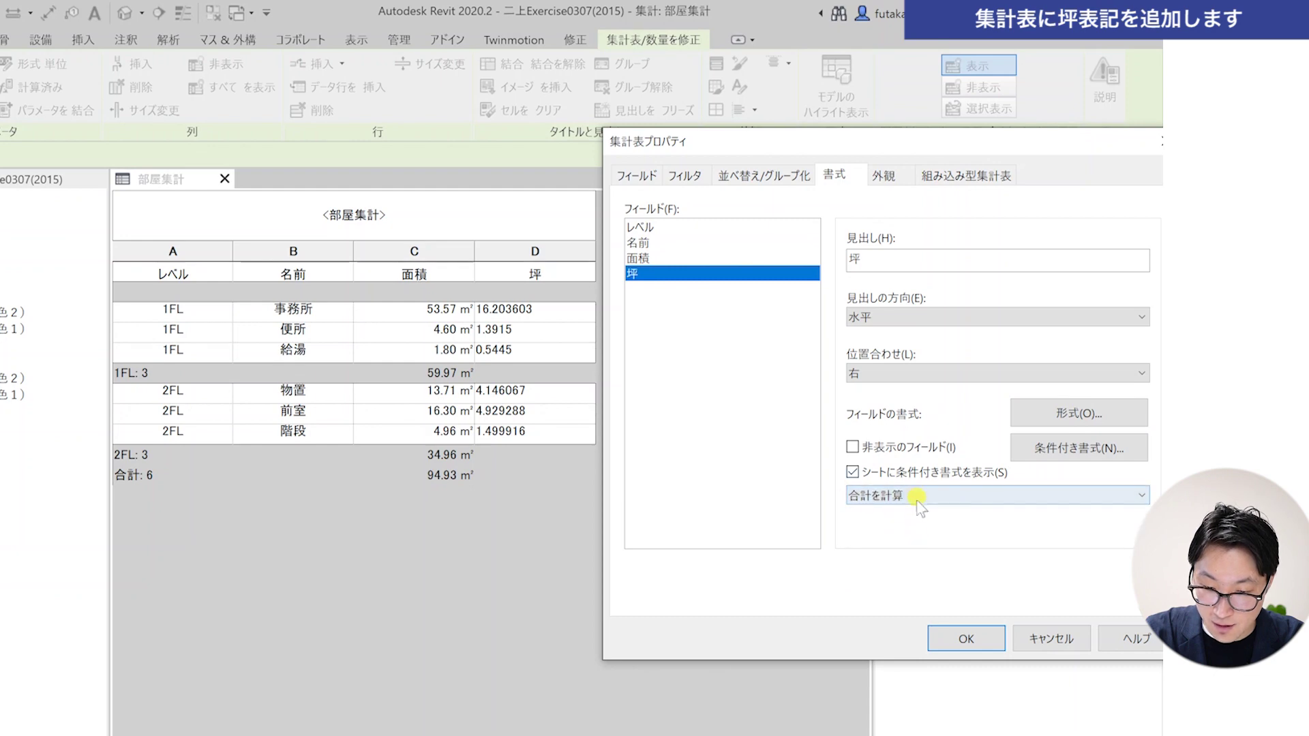
left_click(993, 639)
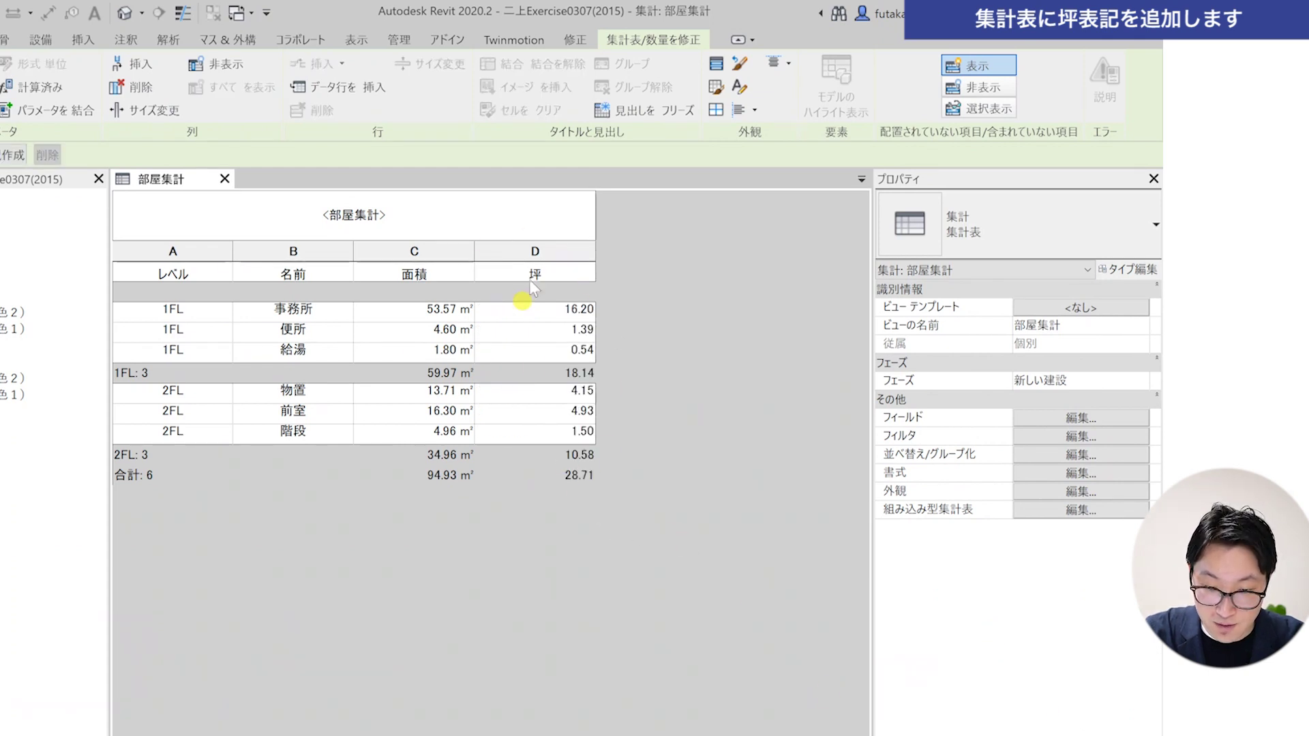
left_click(563, 311)
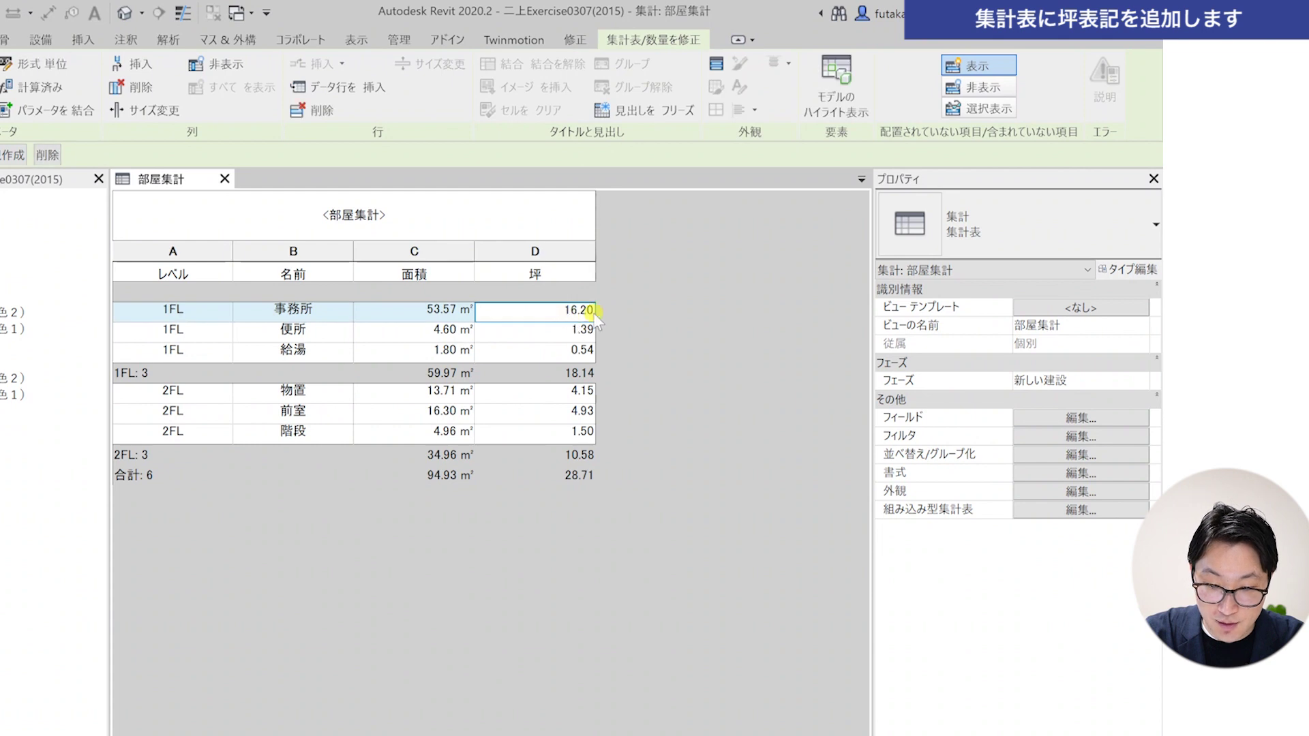